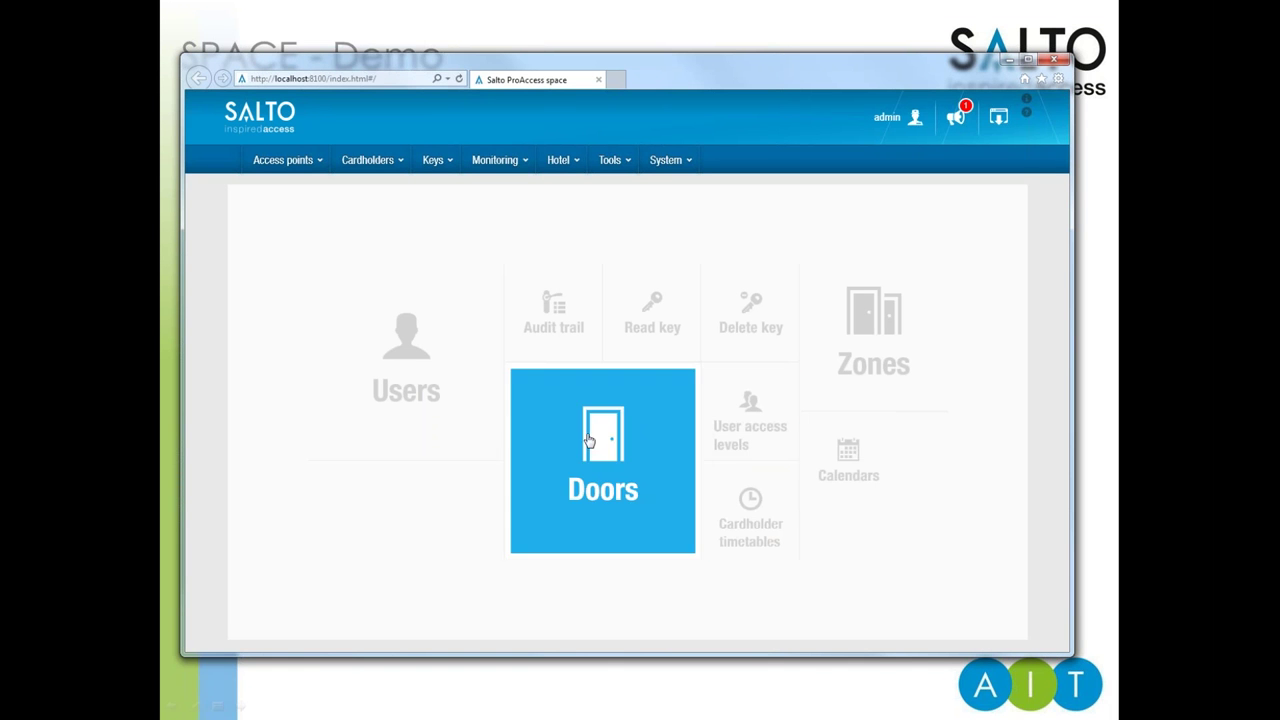
Create a user access level named 'Webinar Access level' with Ext ID ACL-Webinar
{"action": "left_click", "coordinate": [745, 401]}
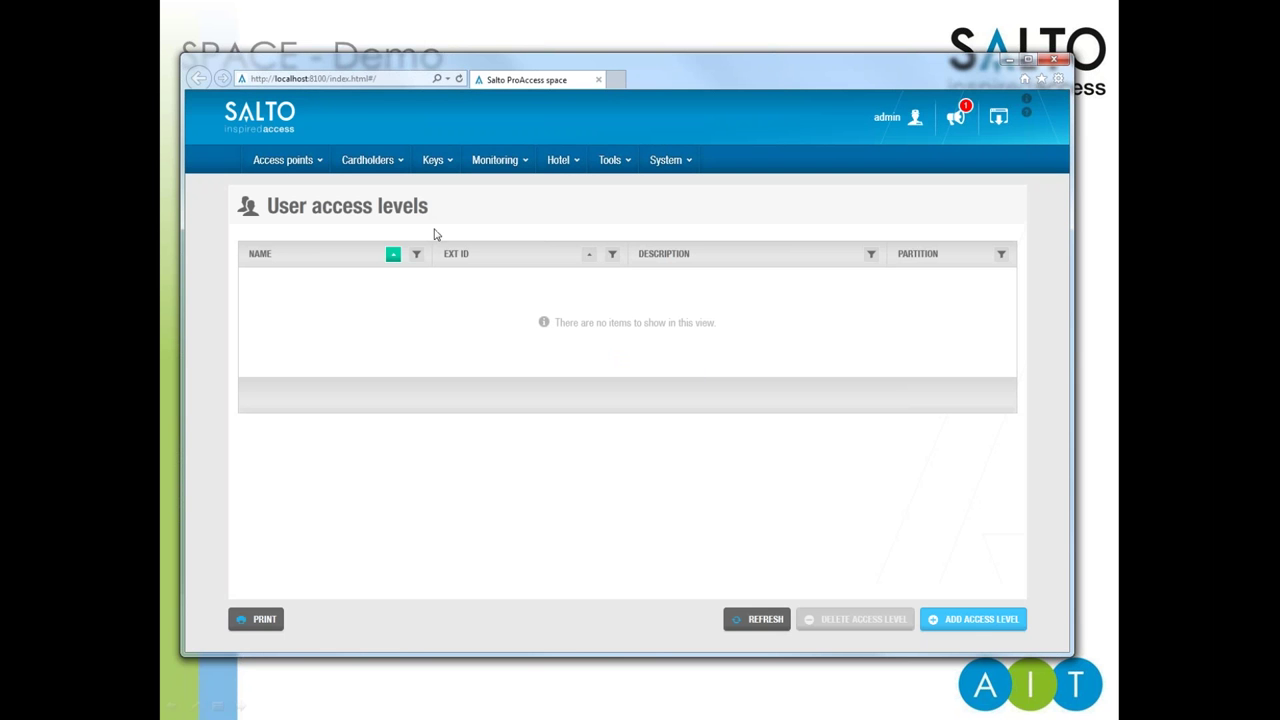
{"action": "left_click", "coordinate": [985, 622]}
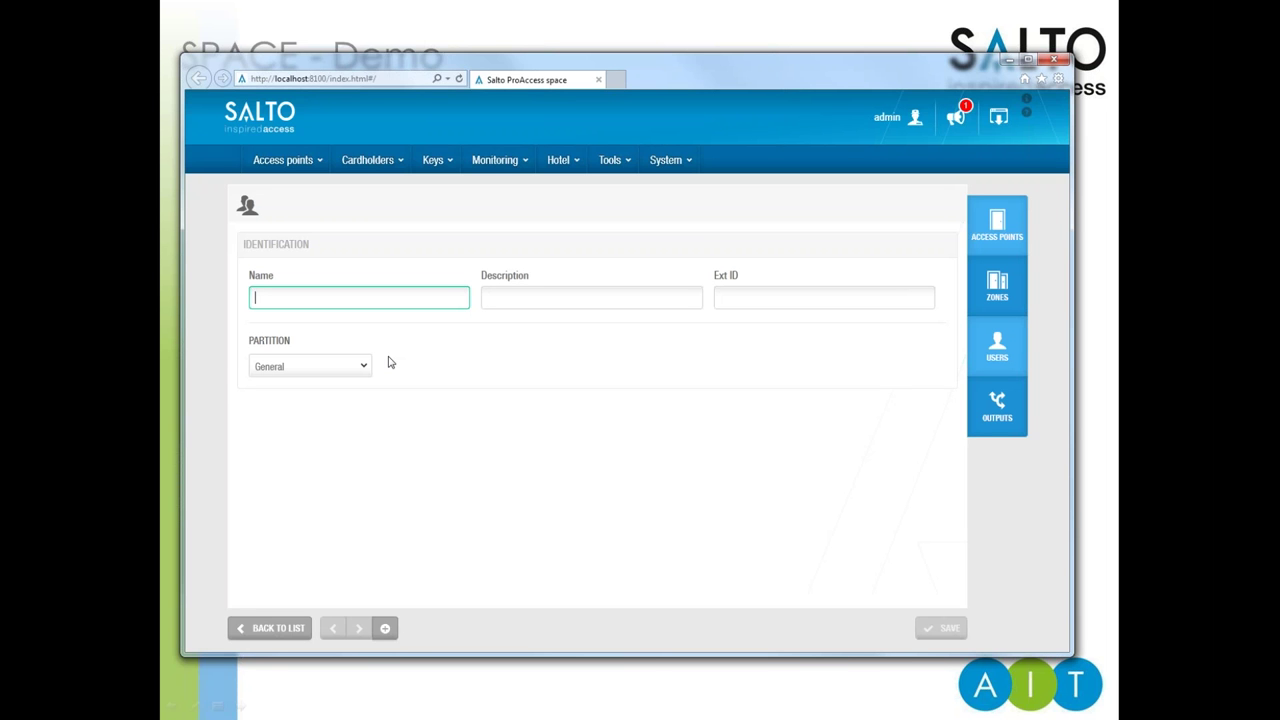
{"action": "type", "text": "W"}
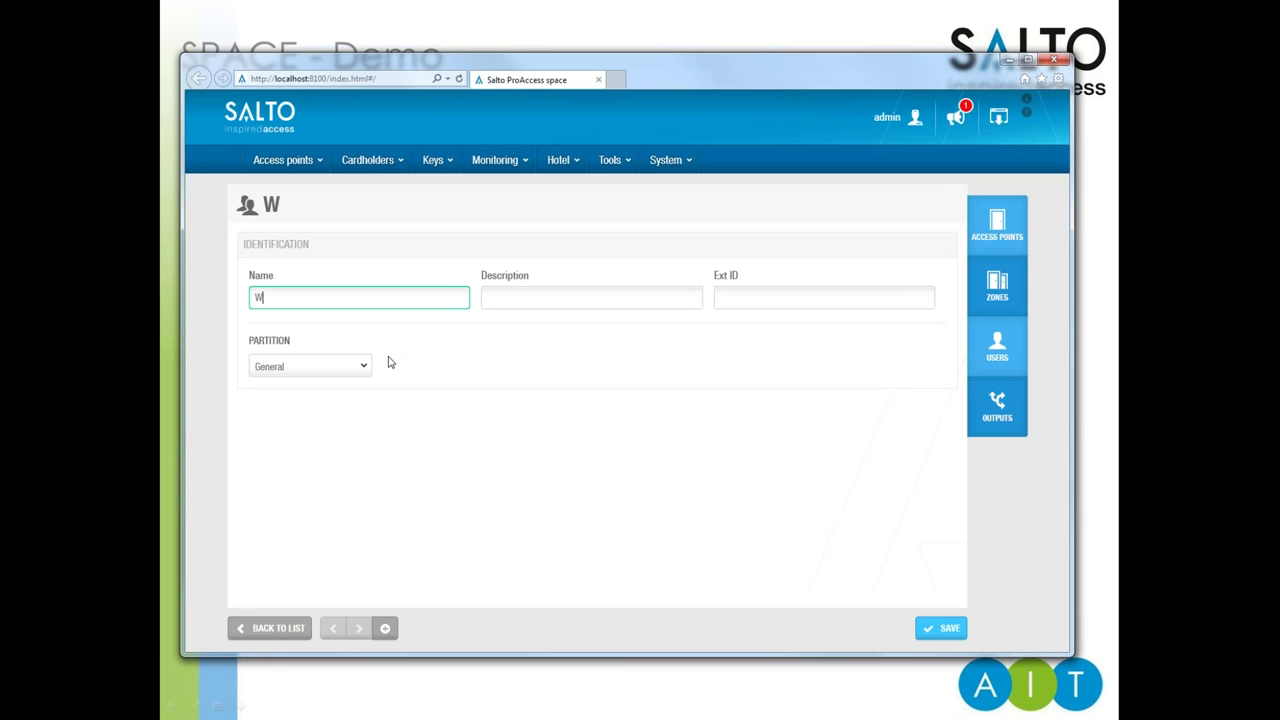
{"action": "type", "text": "ebinar Access level"}
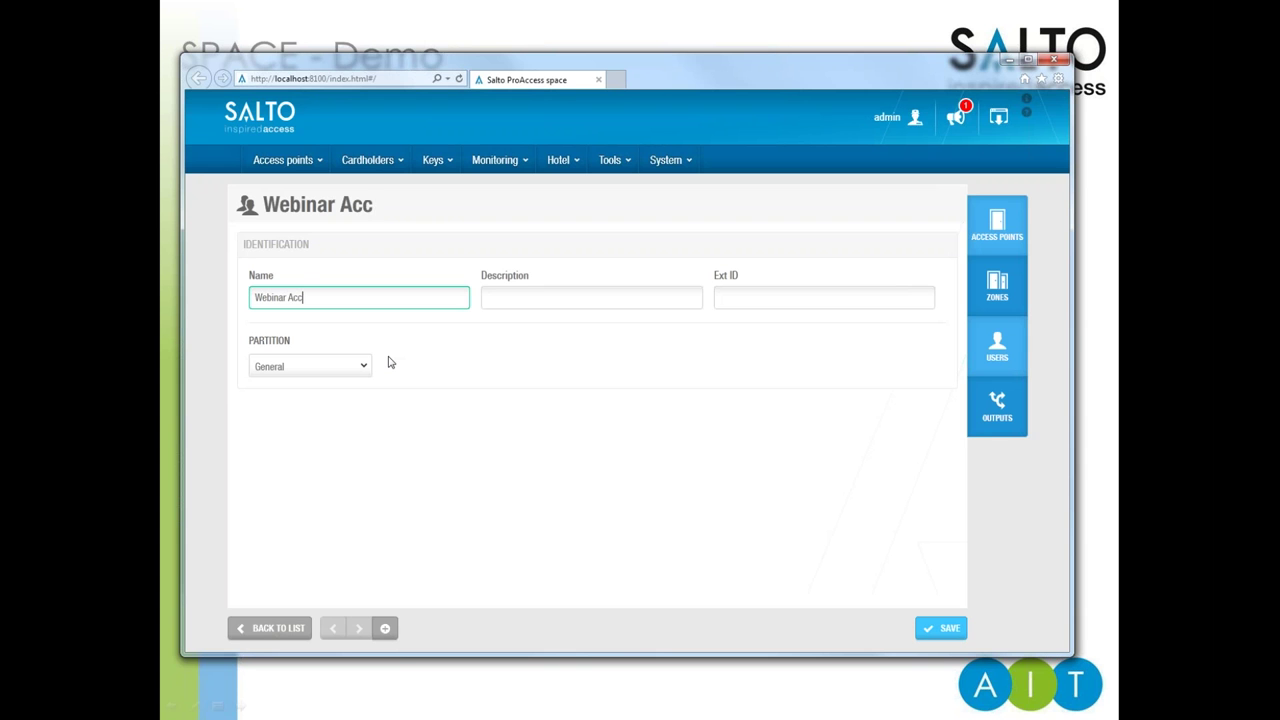
{"action": "key", "text": "Tab"}
{"action": "key", "text": "Tab"}
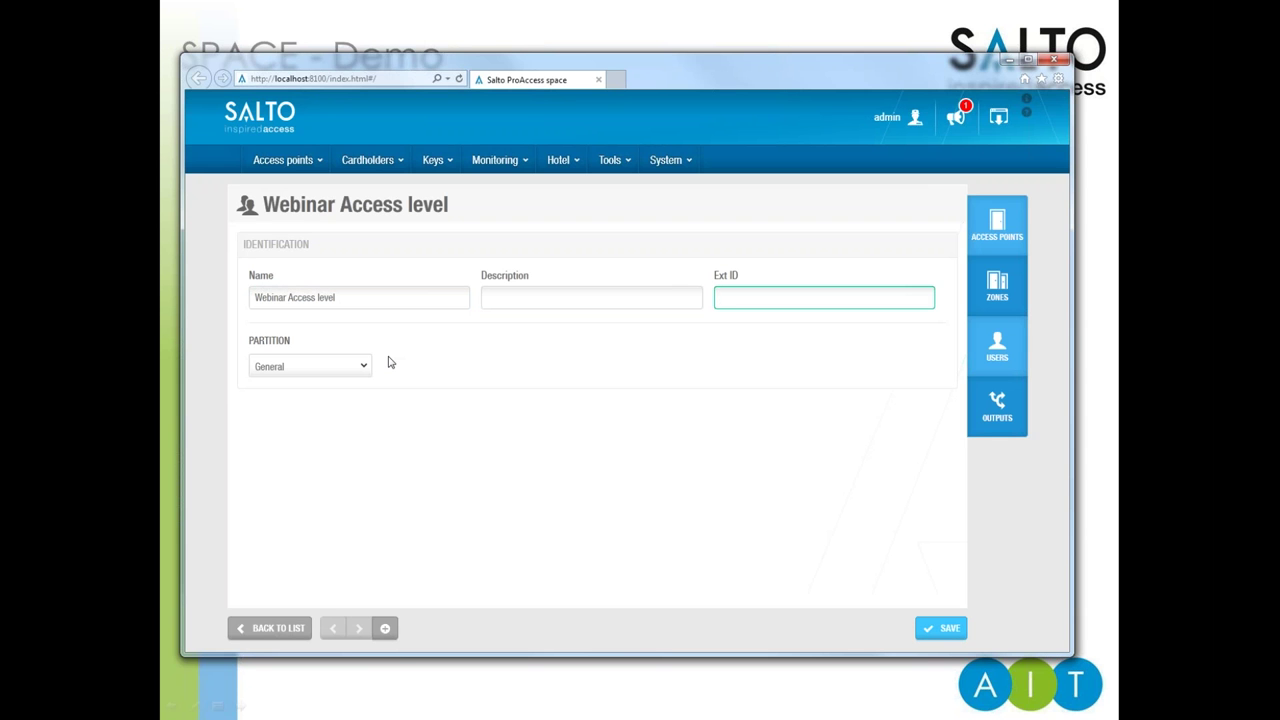
{"action": "type", "text": "ACL-Webinar"}
{"action": "key", "text": "shift+Tab"}
{"action": "left_click", "coordinate": [712, 337]}
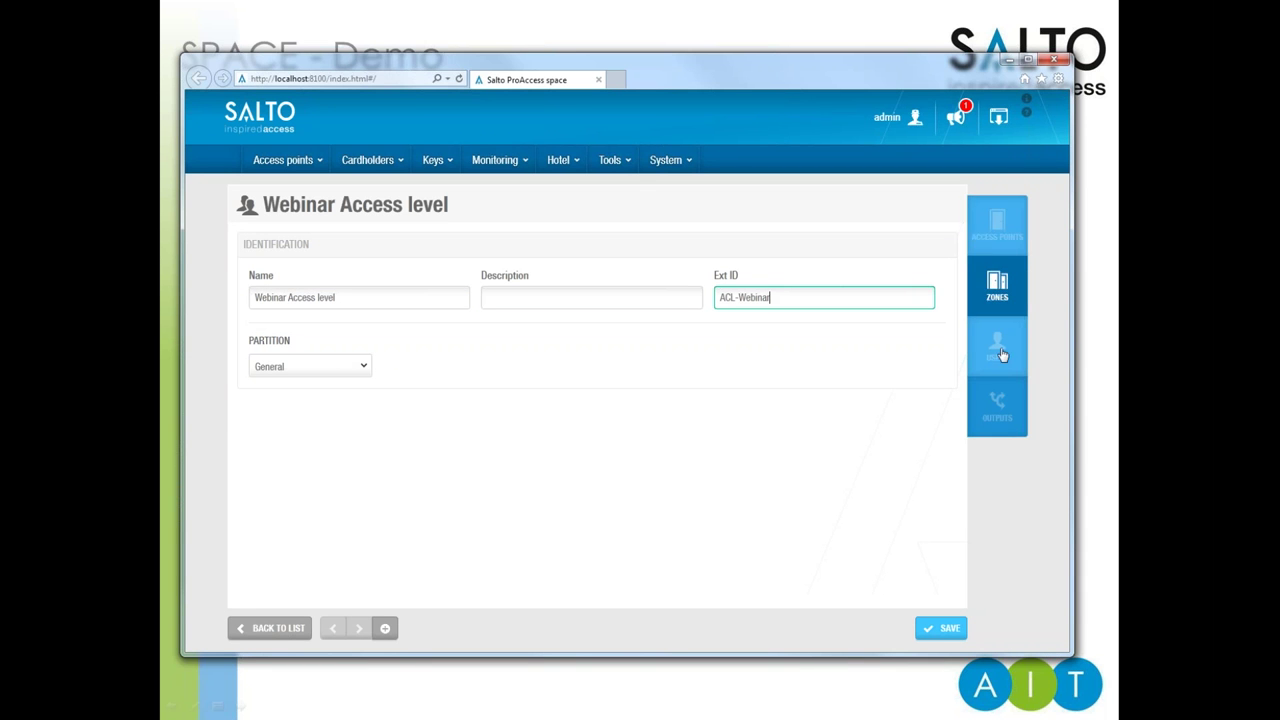
{"action": "left_click", "coordinate": [987, 239]}
Assign Test Door as an access point of the access level
{"action": "left_click", "coordinate": [775, 482]}
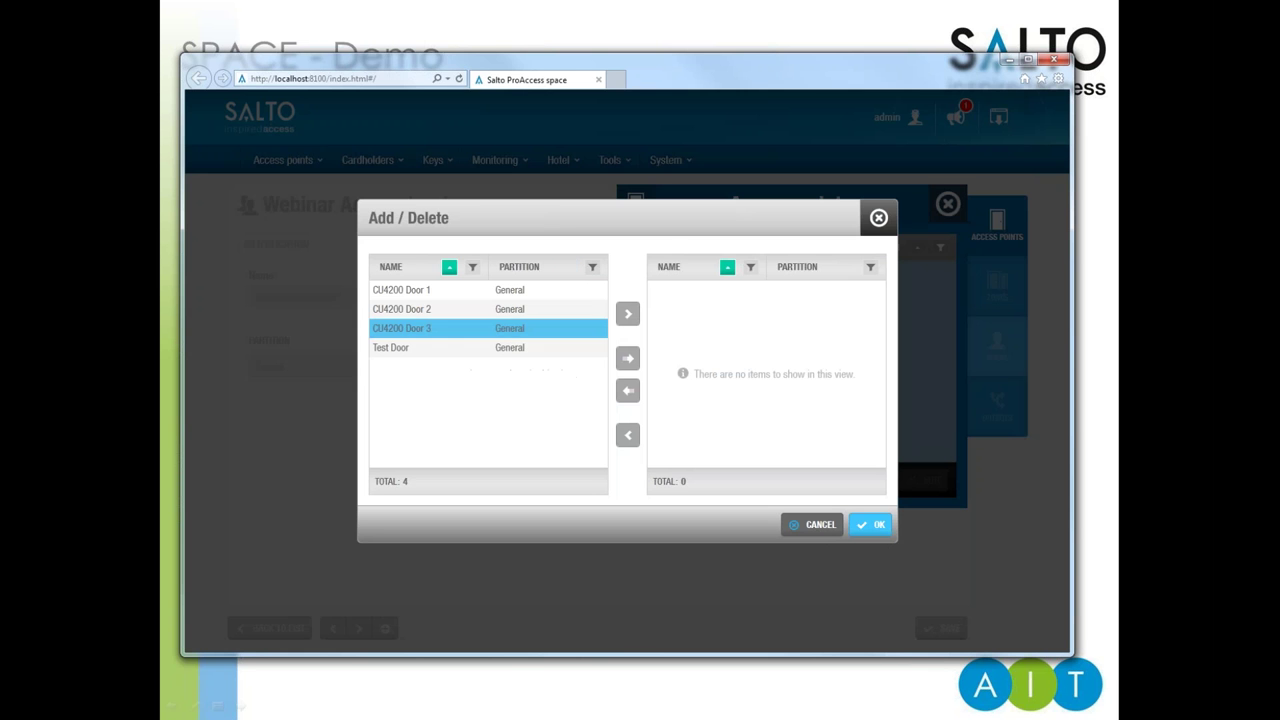
{"action": "double_click", "coordinate": [445, 348]}
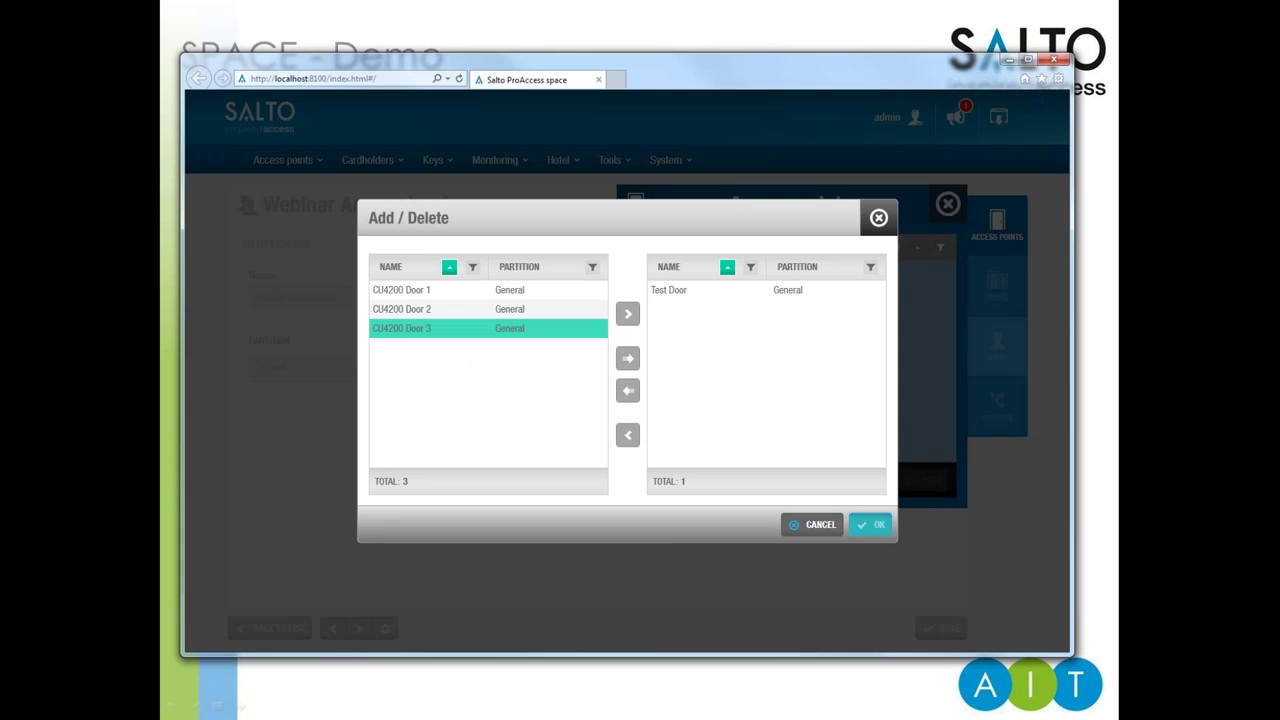
{"action": "left_click", "coordinate": [868, 524]}
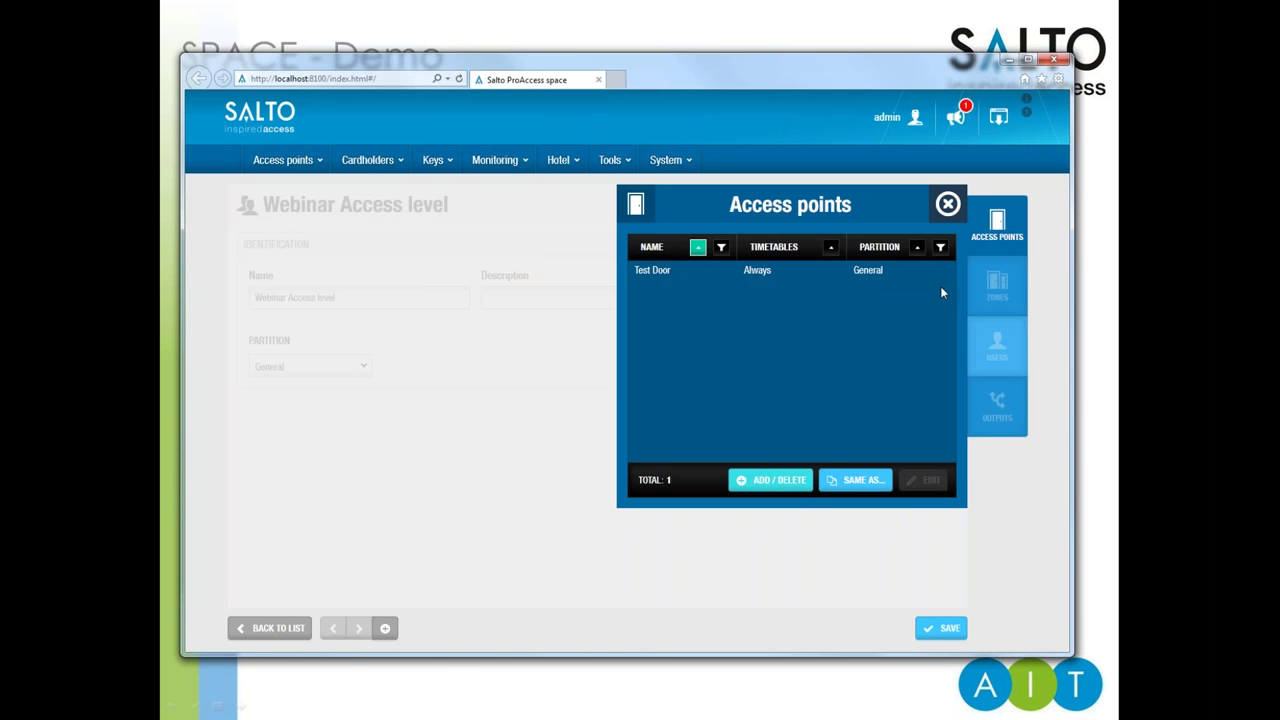
Add Webinar Zone to the access level's zones
{"action": "left_click", "coordinate": [1015, 288]}
{"action": "left_click", "coordinate": [772, 480]}
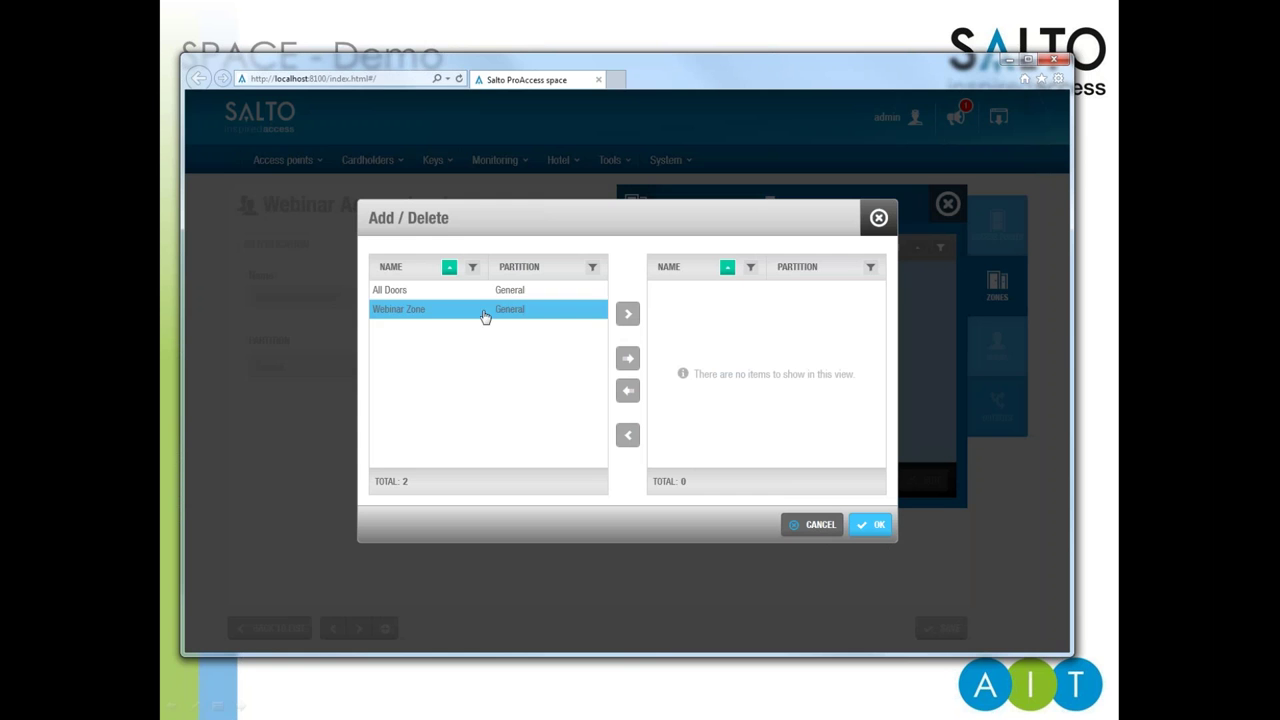
{"action": "double_click", "coordinate": [488, 305]}
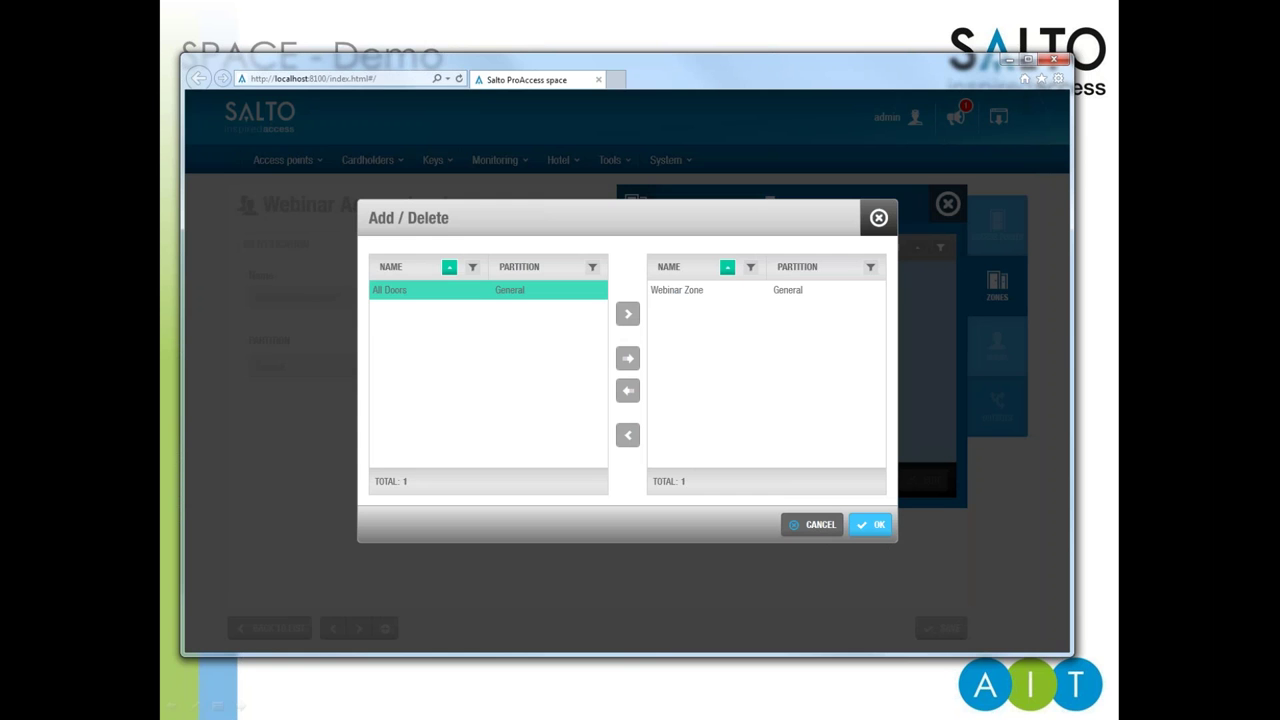
{"action": "left_click", "coordinate": [870, 524]}
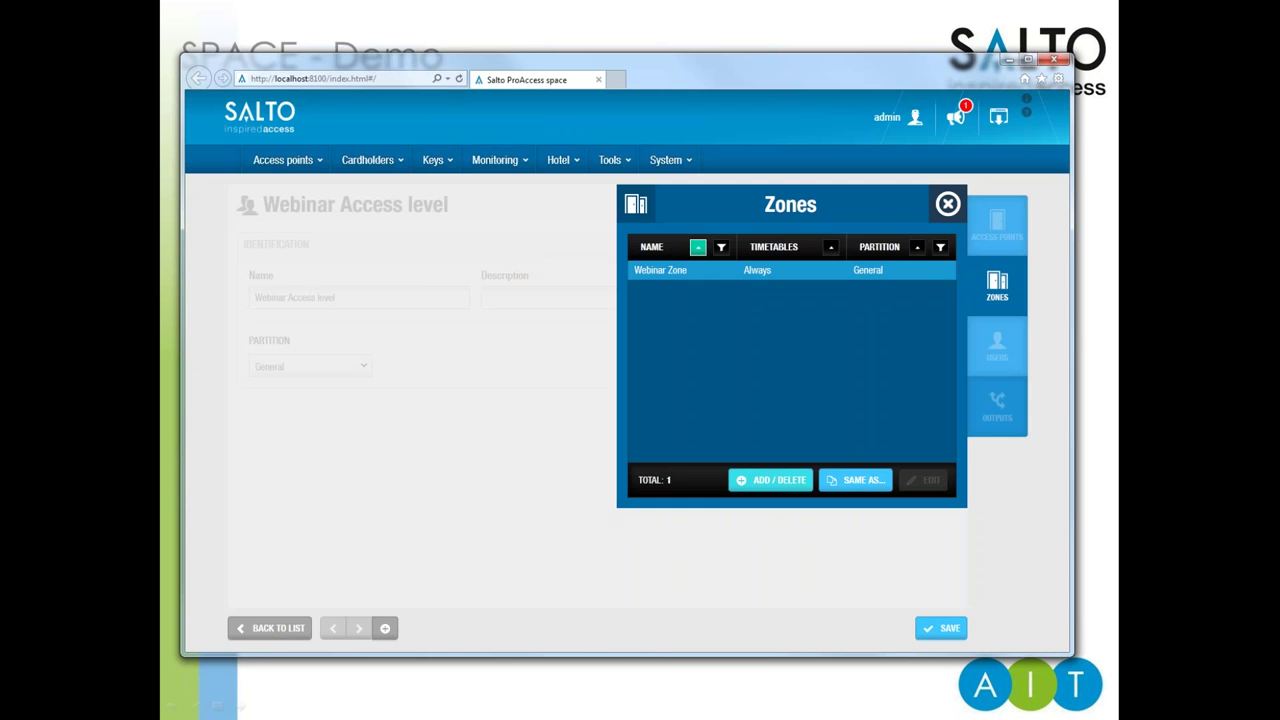
{"action": "left_click", "coordinate": [943, 212]}
Assign one cardholder to the access level's users
{"action": "left_click", "coordinate": [997, 345]}
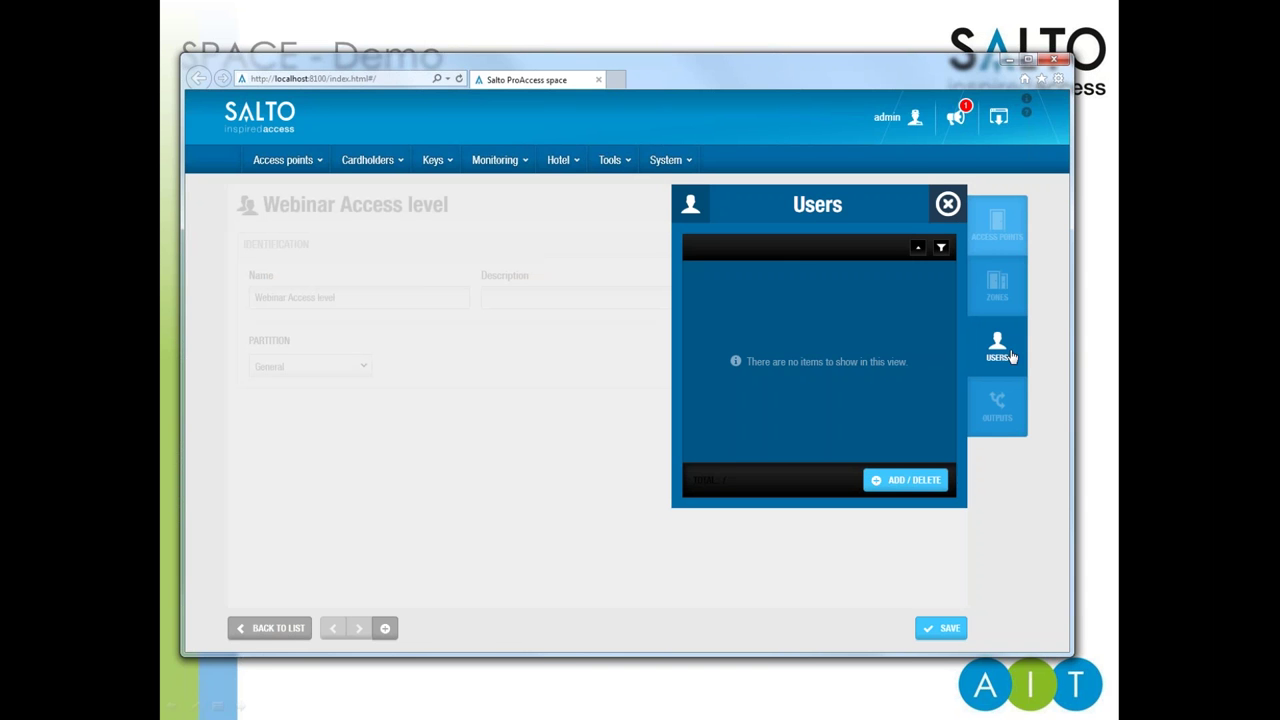
{"action": "left_click", "coordinate": [905, 480]}
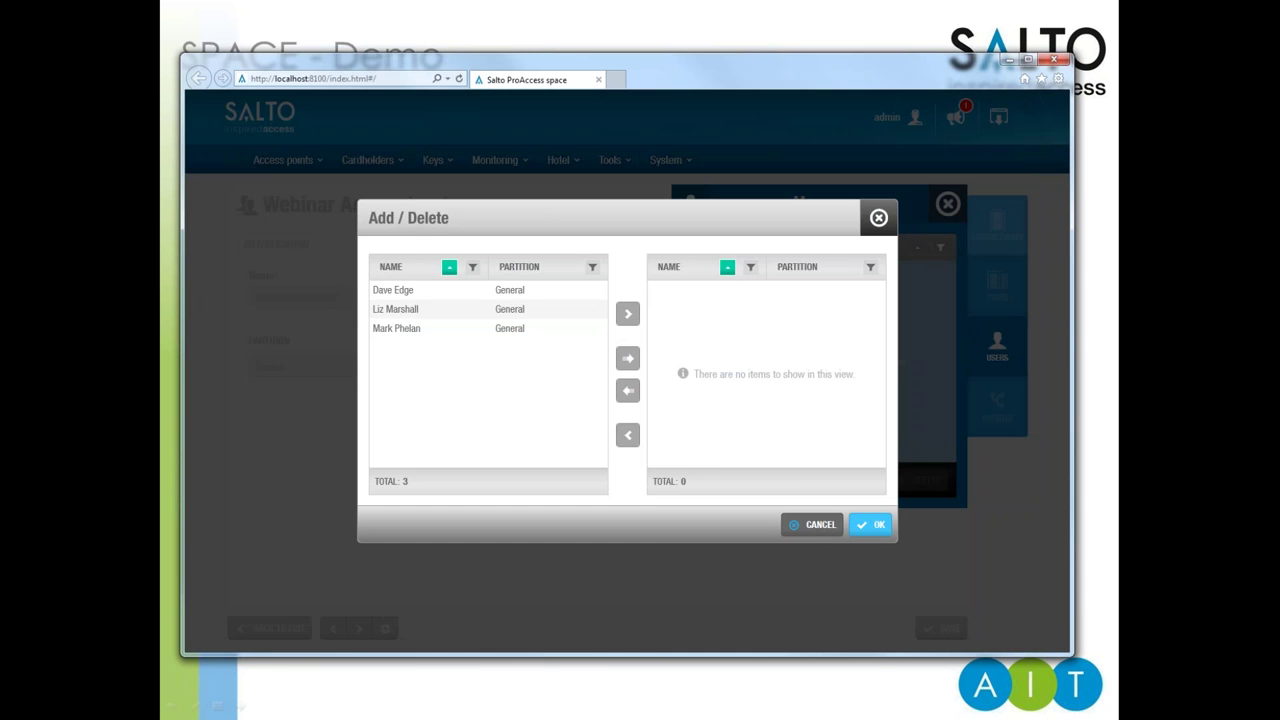
{"action": "left_click", "coordinate": [505, 312]}
{"action": "left_click", "coordinate": [474, 330]}
{"action": "double_click", "coordinate": [474, 330]}
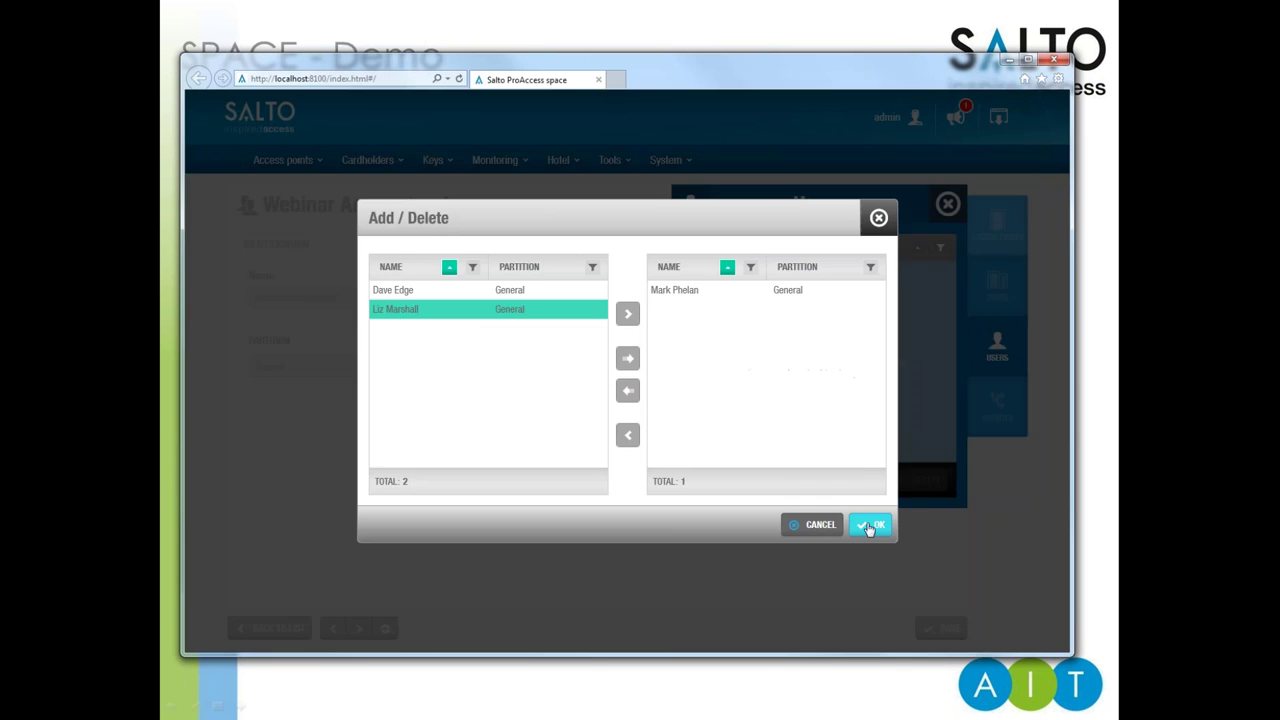
{"action": "left_click", "coordinate": [869, 524]}
{"action": "left_click", "coordinate": [948, 204]}
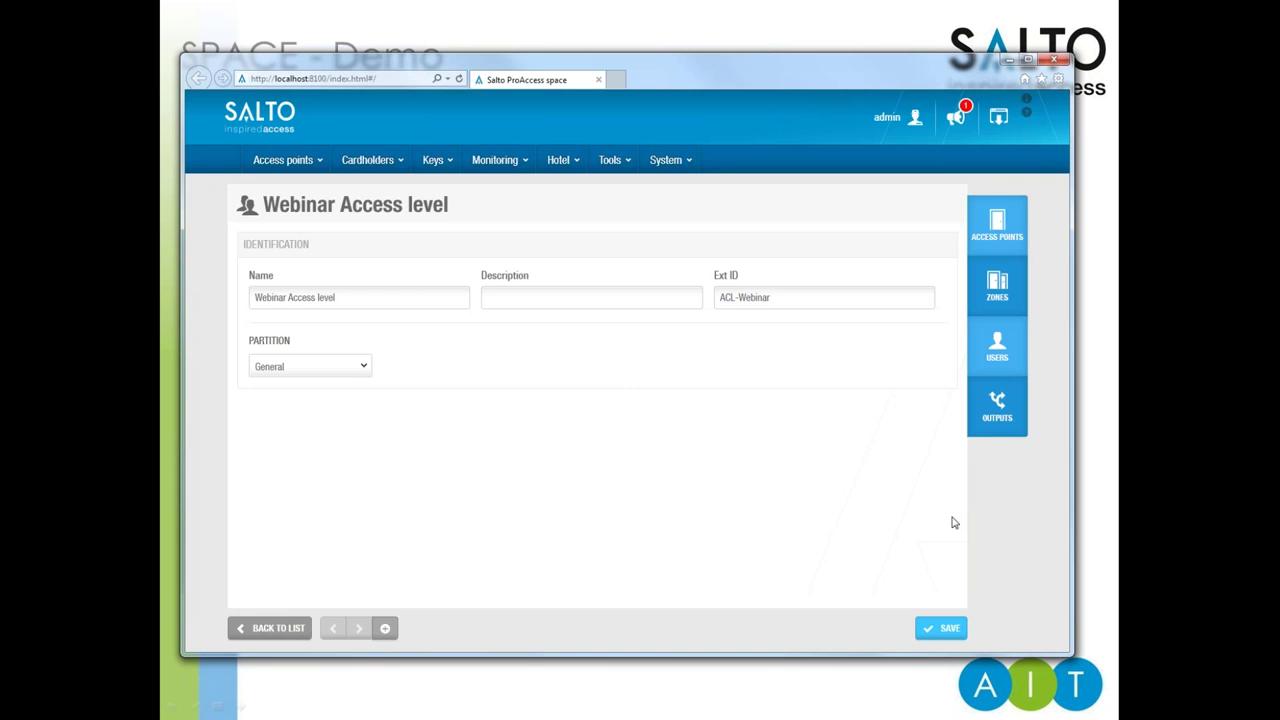
Save the Webinar Access level and bring up the Cardholders menu
{"action": "left_click", "coordinate": [945, 630]}
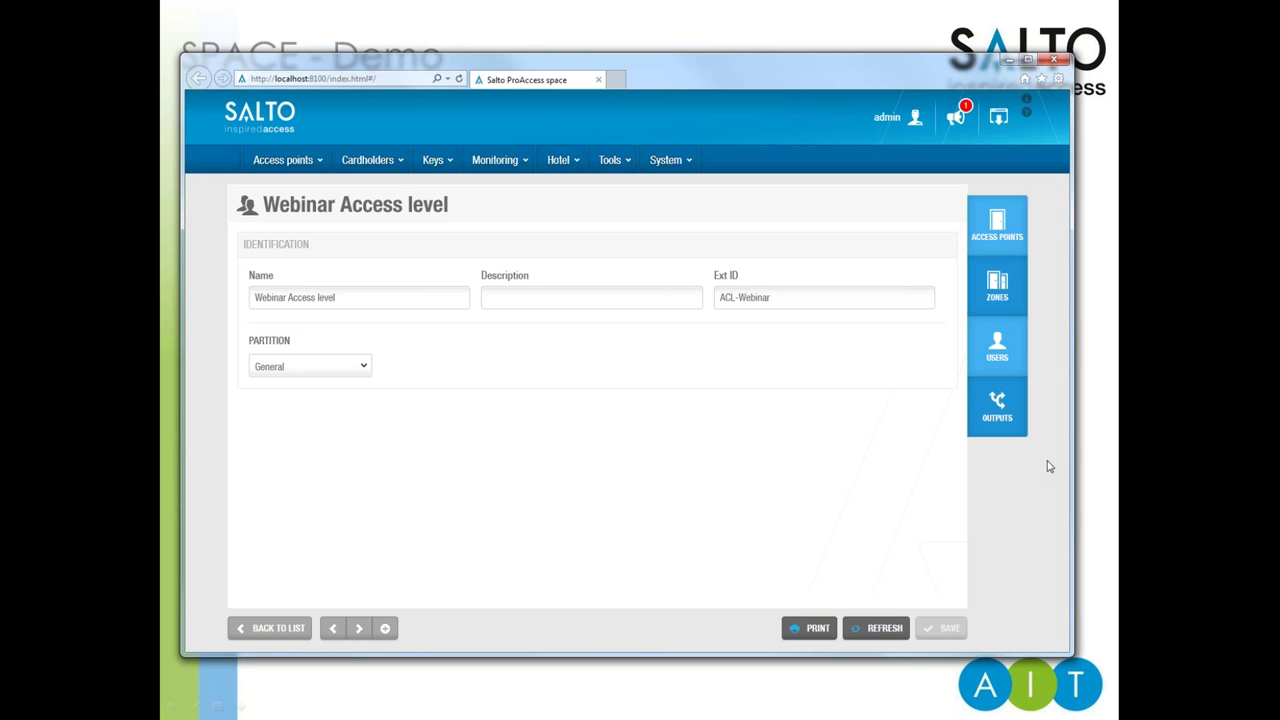
{"action": "left_click", "coordinate": [370, 160]}
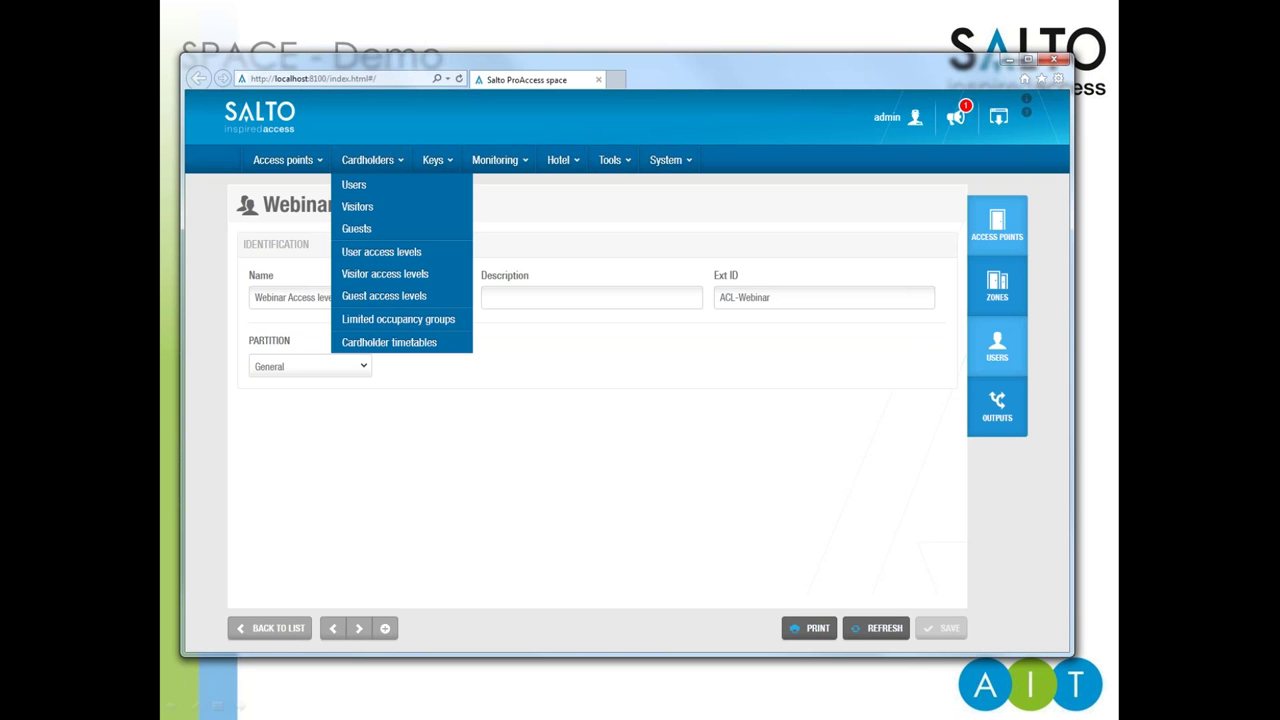
Go to the Cardholders Users list and select entries in it
{"action": "left_click", "coordinate": [355, 185]}
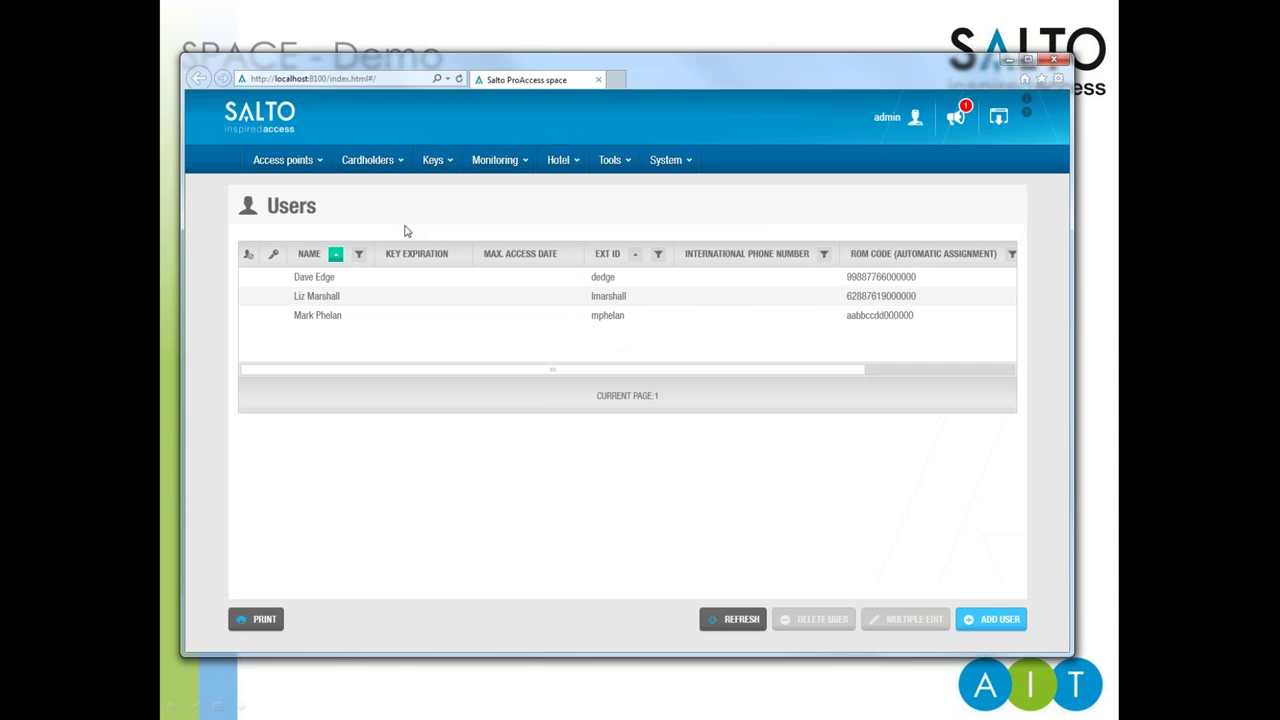
{"action": "left_click", "coordinate": [388, 302]}
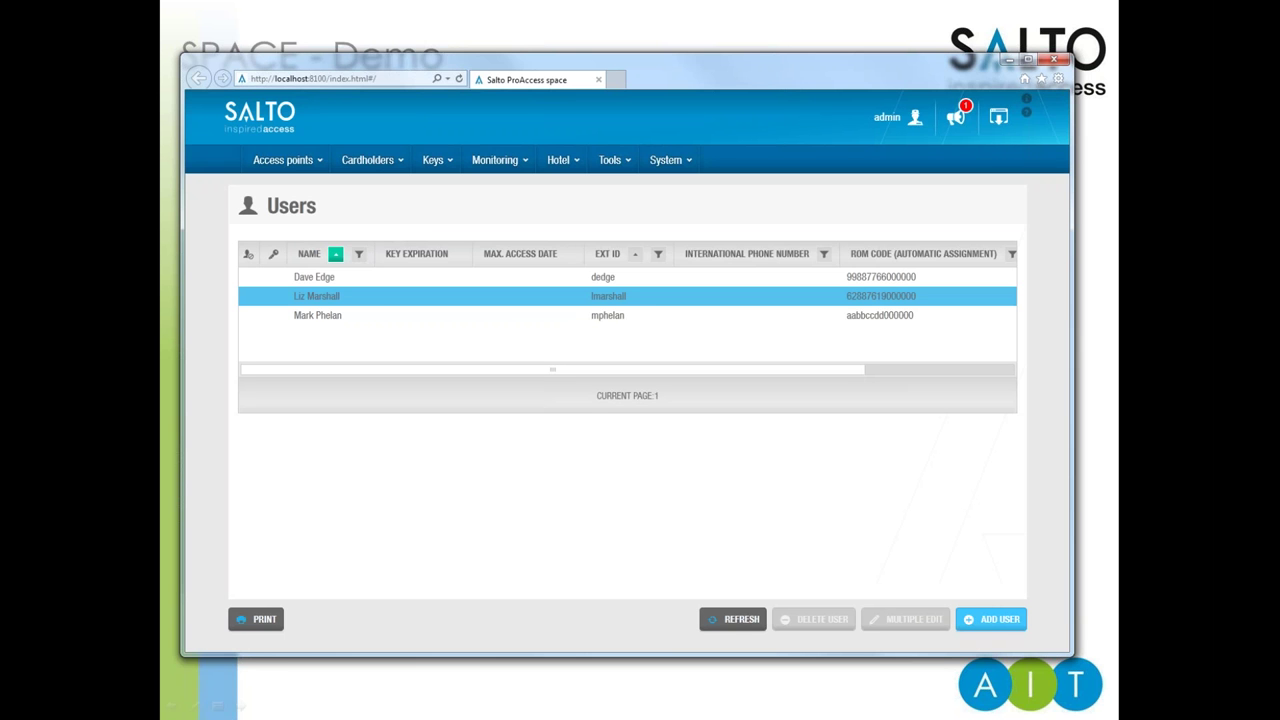
{"action": "left_click", "coordinate": [385, 285]}
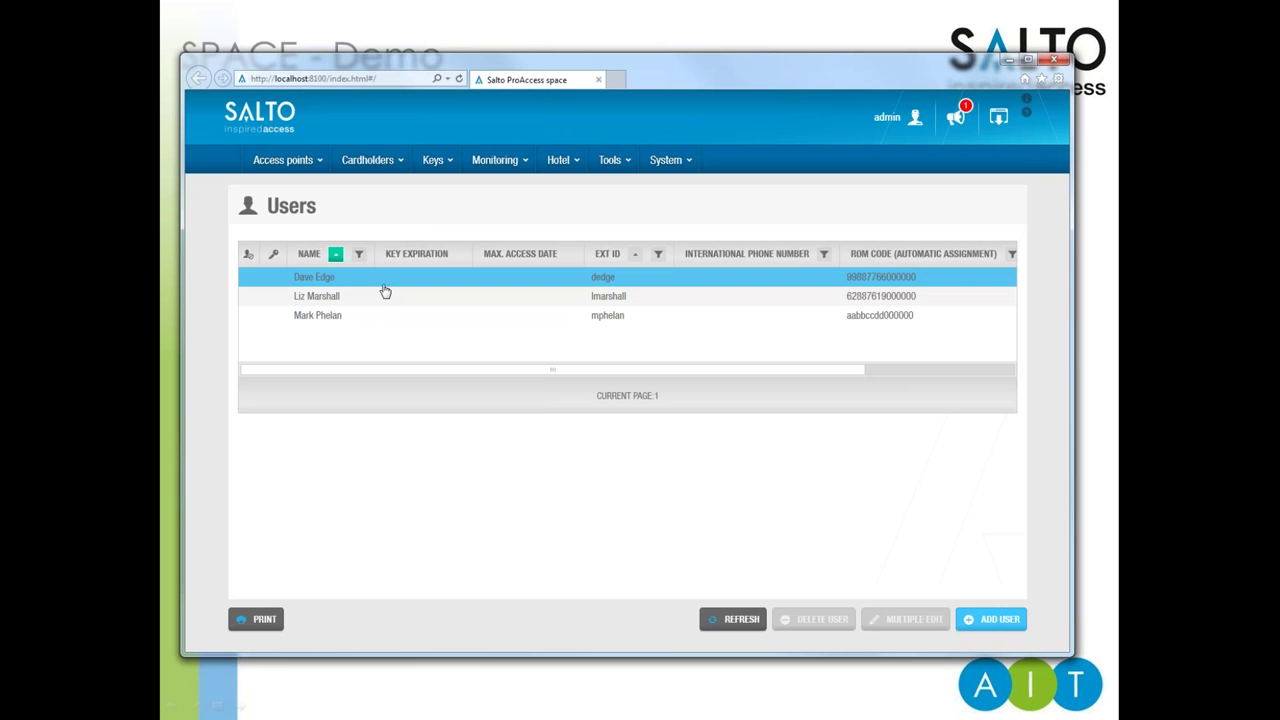
{"action": "left_click", "coordinate": [380, 297]}
{"action": "left_click", "coordinate": [380, 297]}
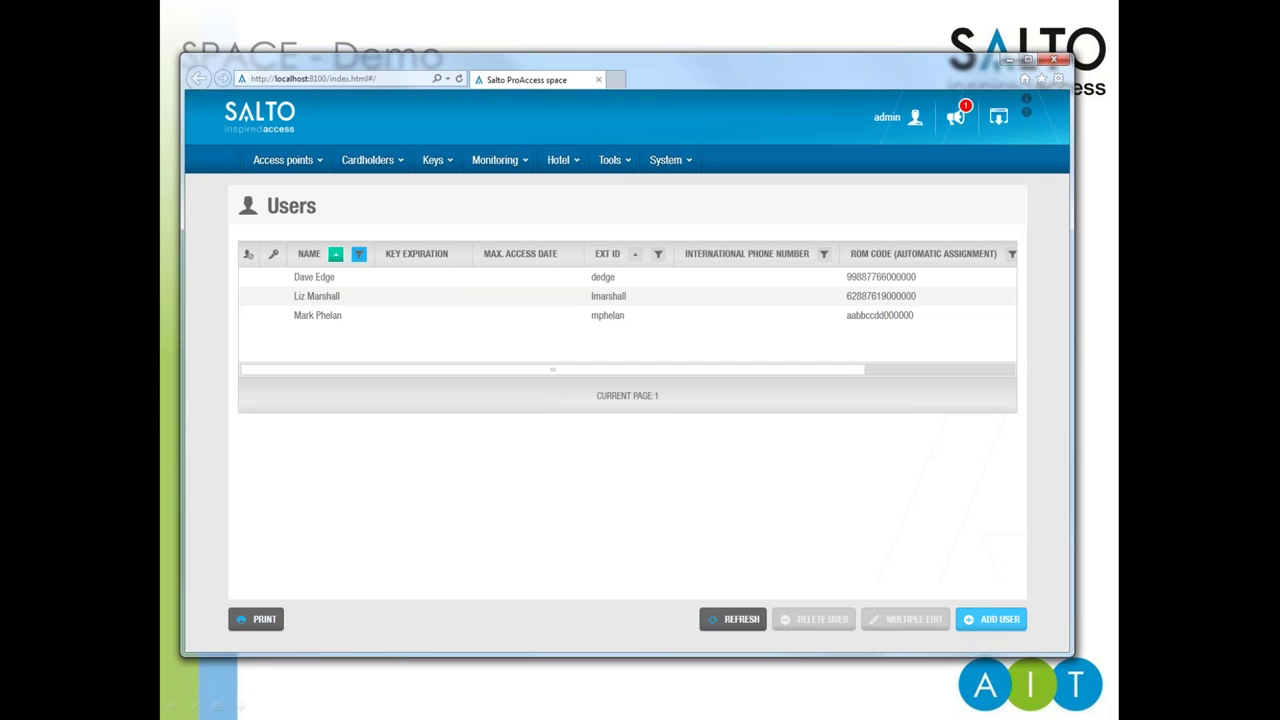
{"action": "left_click", "coordinate": [465, 285]}
{"action": "left_click", "coordinate": [397, 278]}
Filter the user names by 'e' and open a matching user's record
{"action": "left_click", "coordinate": [359, 256]}
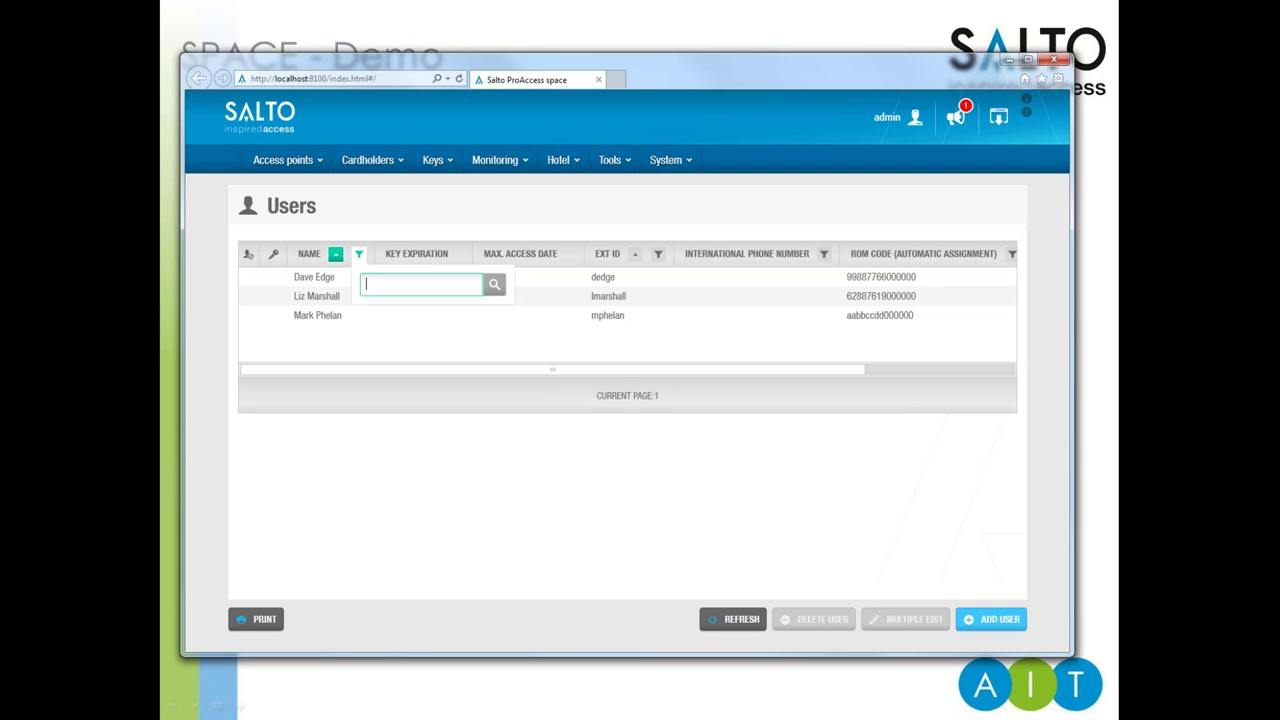
{"action": "type", "text": "e"}
{"action": "key", "text": "Return"}
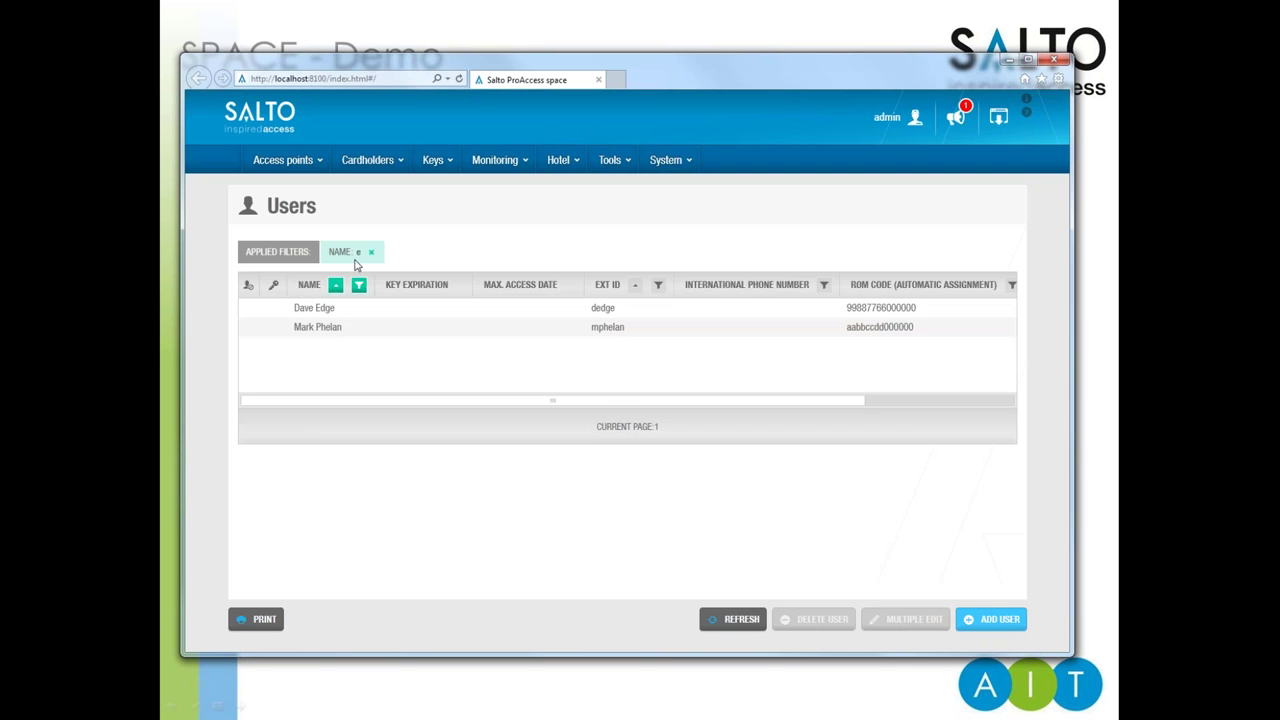
{"action": "double_click", "coordinate": [340, 326]}
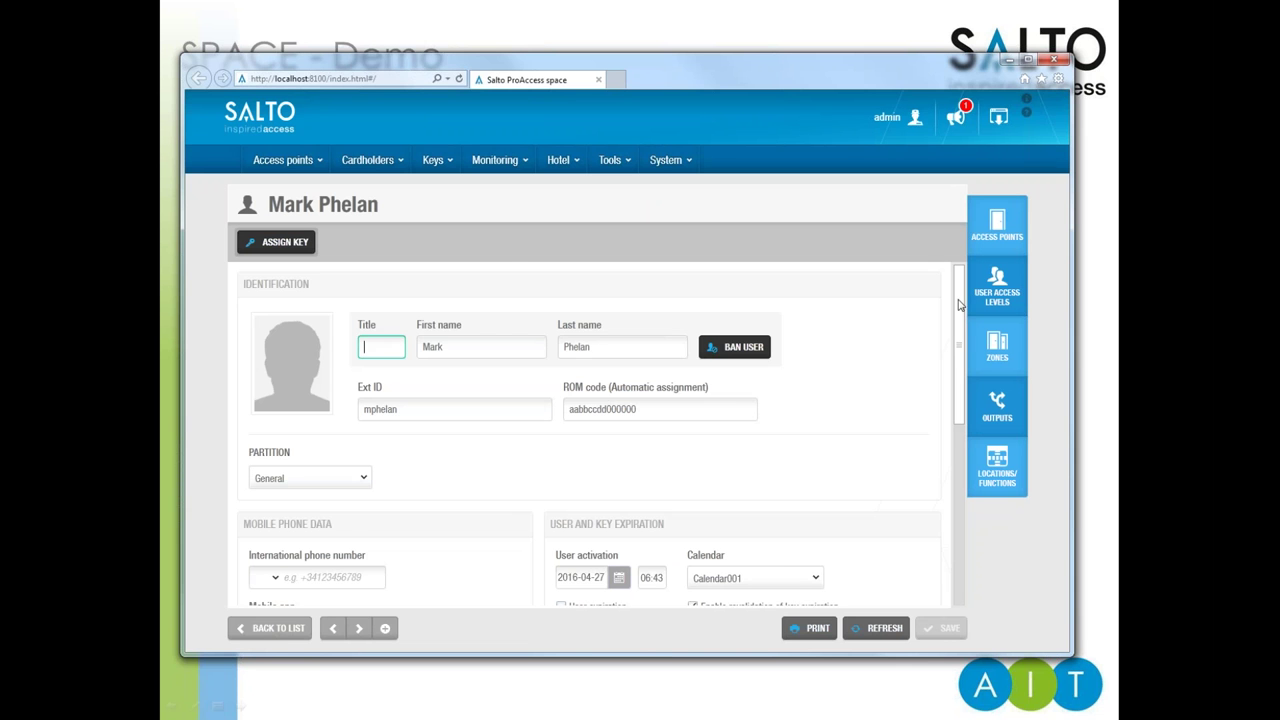
Review the user's details, keeping the Mobile app set to None
{"action": "left_click_drag", "start_coordinate": [957, 289], "coordinate": [959, 322]}
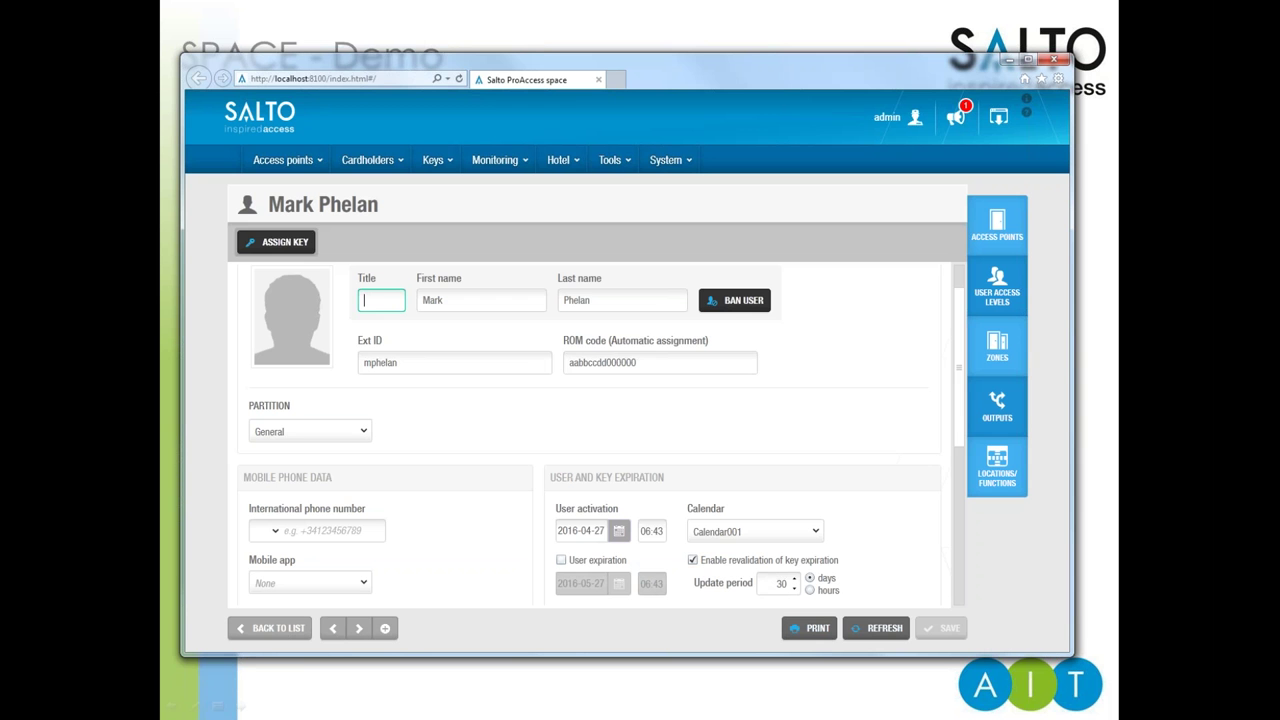
{"action": "left_click", "coordinate": [675, 362]}
{"action": "scroll", "coordinate": [957, 403], "scroll_direction": "down", "scroll_amount": 2}
{"action": "scroll", "coordinate": [957, 403], "scroll_direction": "down", "scroll_amount": 2}
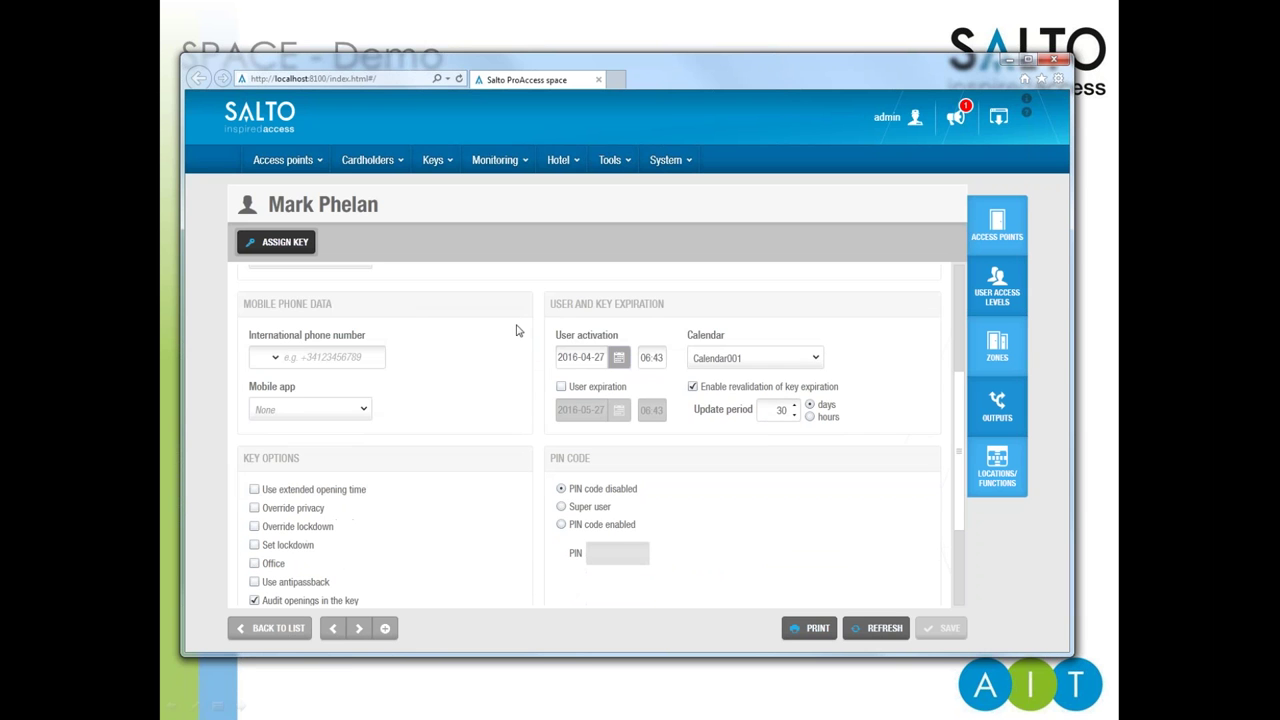
{"action": "left_click", "coordinate": [349, 411]}
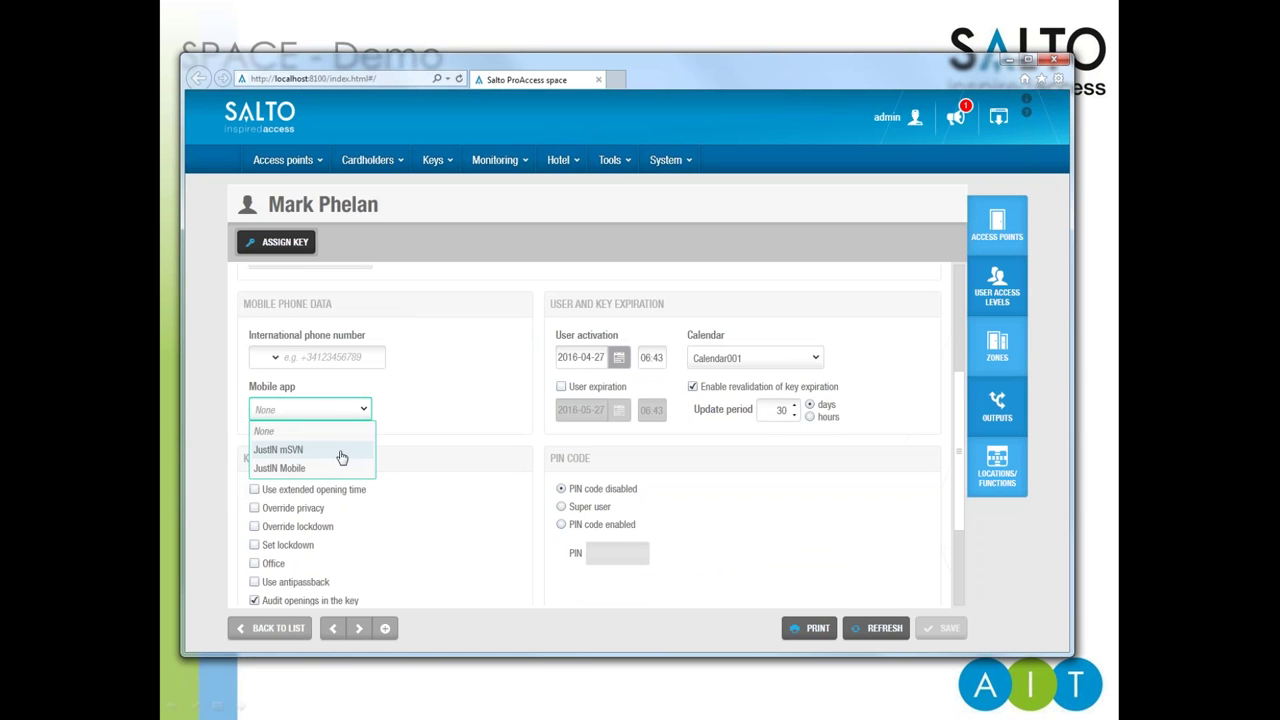
{"action": "left_click", "coordinate": [340, 409]}
Go to the System Settings page for operator and local settings
{"action": "left_click", "coordinate": [314, 357]}
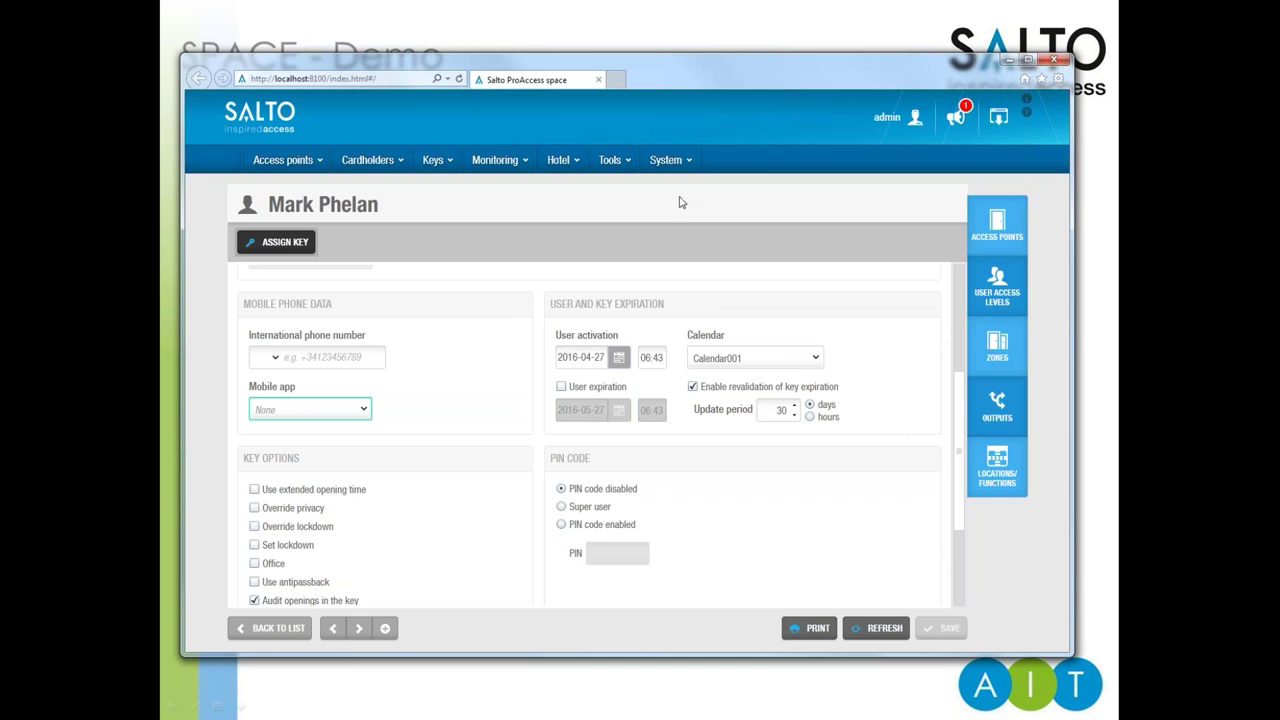
{"action": "left_click", "coordinate": [670, 162]}
{"action": "left_click", "coordinate": [912, 128]}
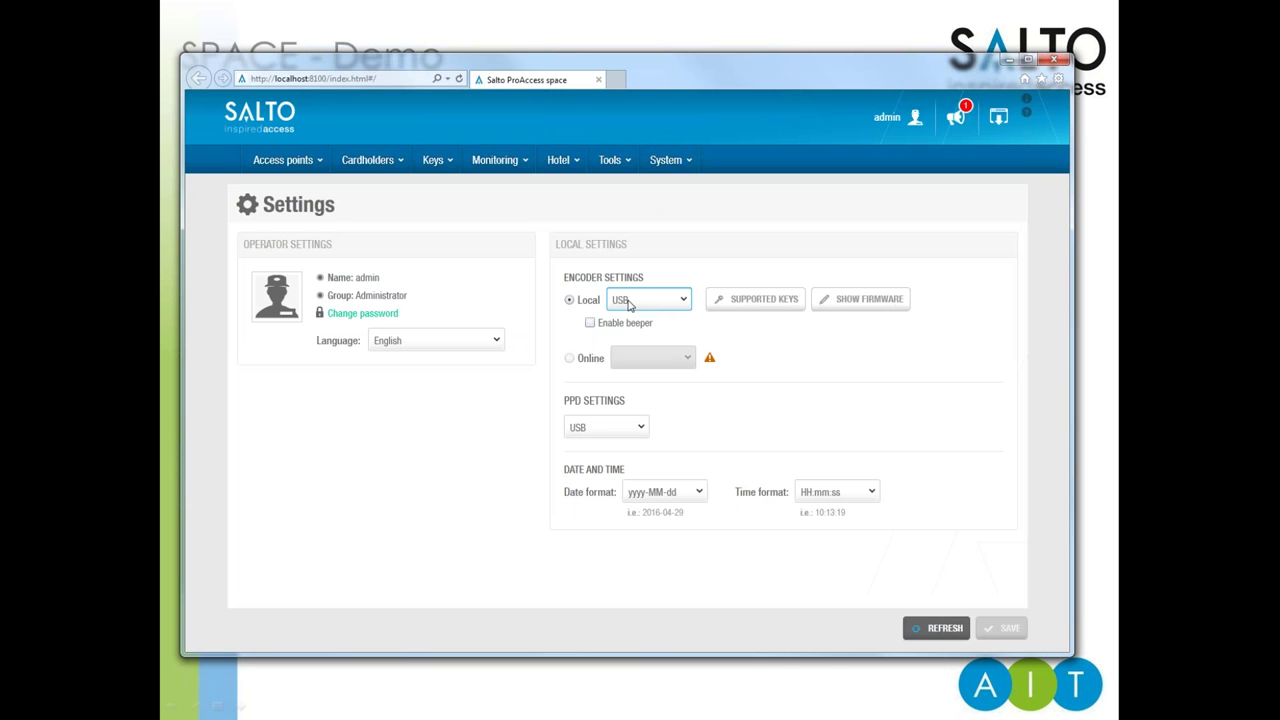
{"action": "mouse_move", "coordinate": [710, 360]}
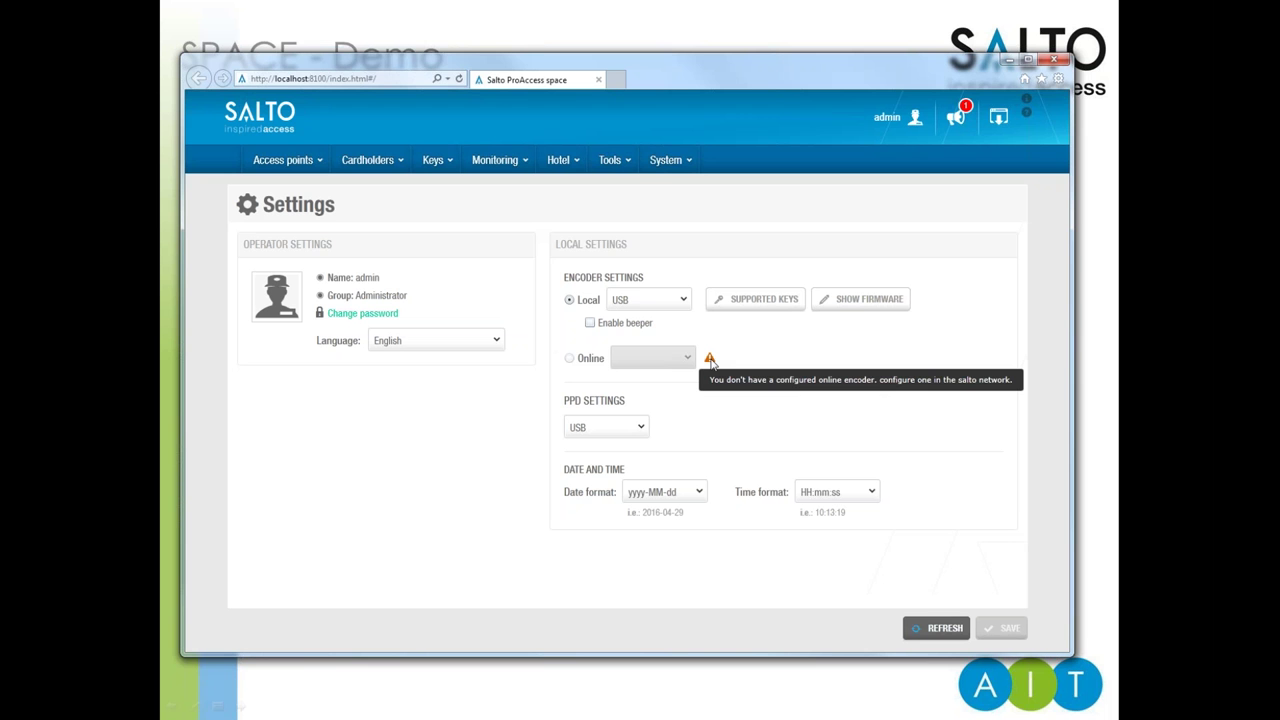